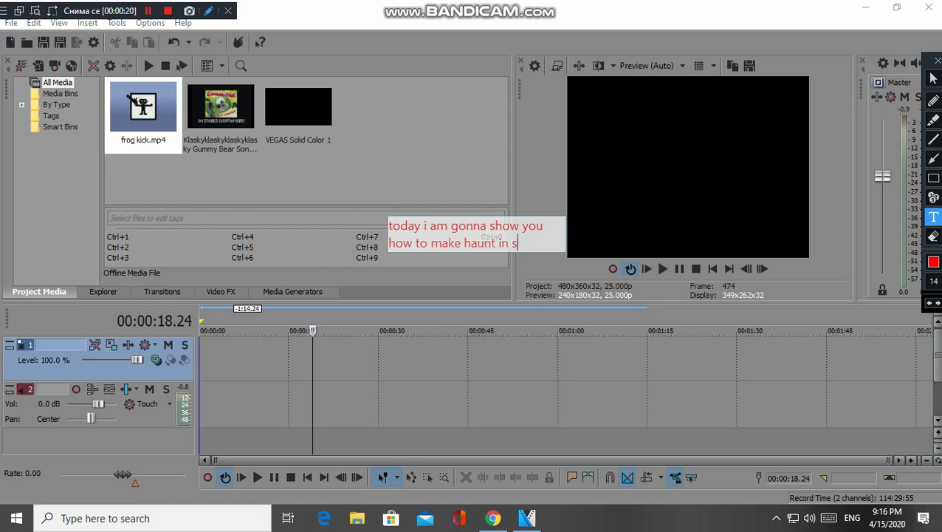
# - Finish the on-screen note "today i am gonna show you how to make haunt in sony vegas pro", reposition it and close the annotation tools
pyautogui.write('veg')
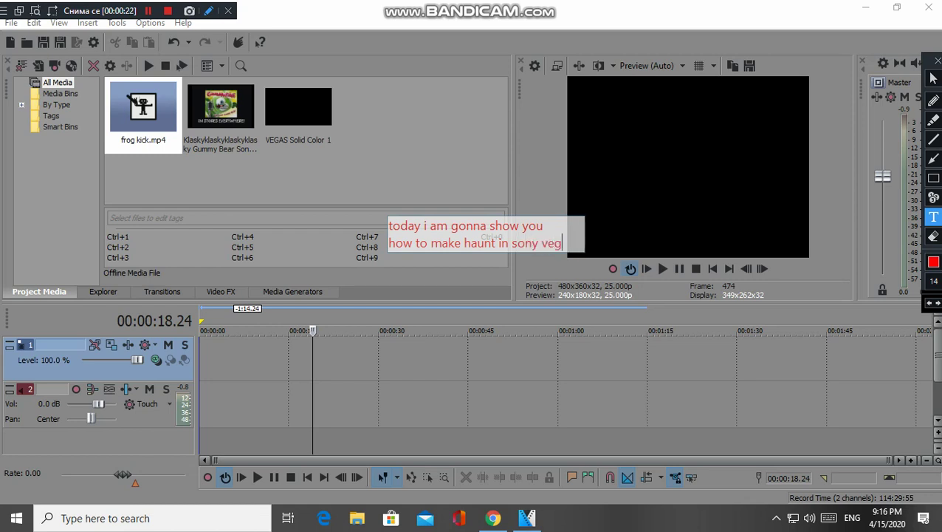
pyautogui.write('as pro')
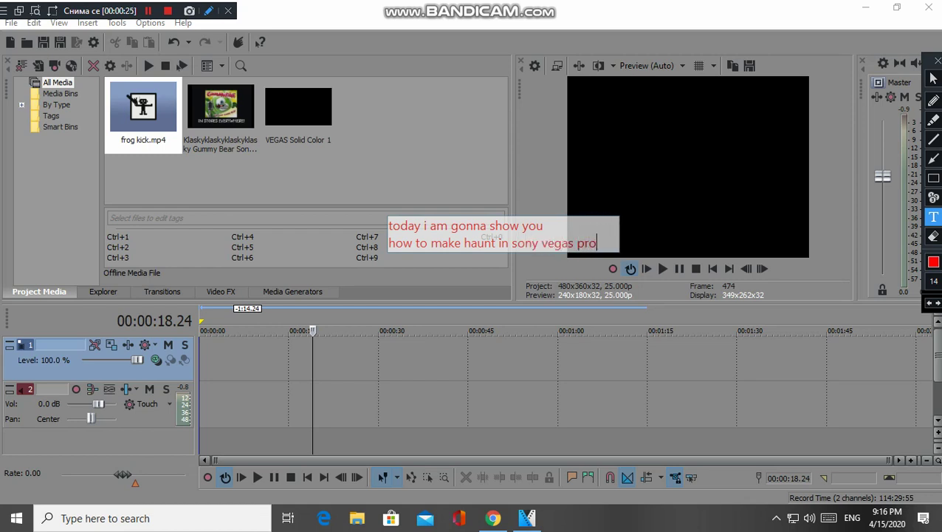
pyautogui.moveTo(471, 248); pyautogui.dragTo(424, 185)
pyautogui.click(414, 212)
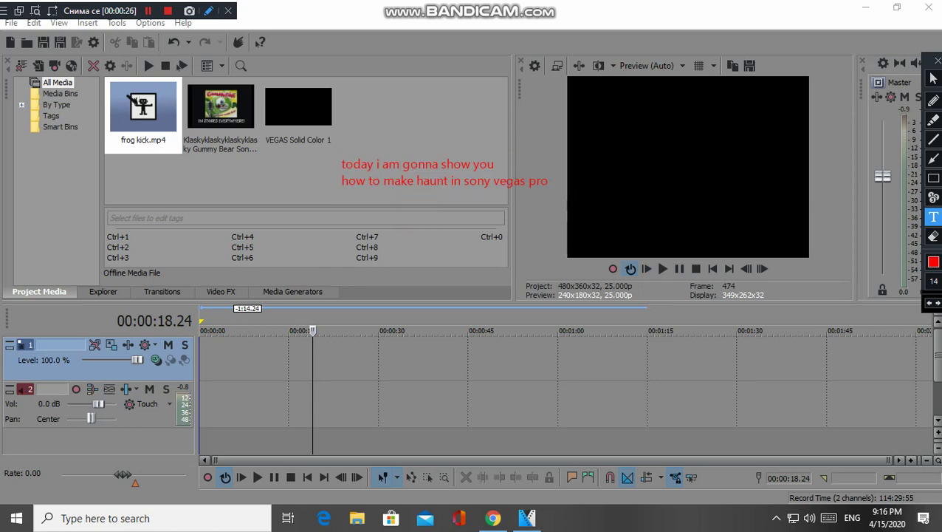
pyautogui.click(936, 61)
# - Add frog kick.mp4 at the start of the timeline, time-stretched to 00:01:15.00, and play part of it from near the beginning
pyautogui.moveTo(143, 111)
pyautogui.mouseDown()
pyautogui.moveTo(425, 414)
pyautogui.moveTo(635, 414)
pyautogui.mouseUp()
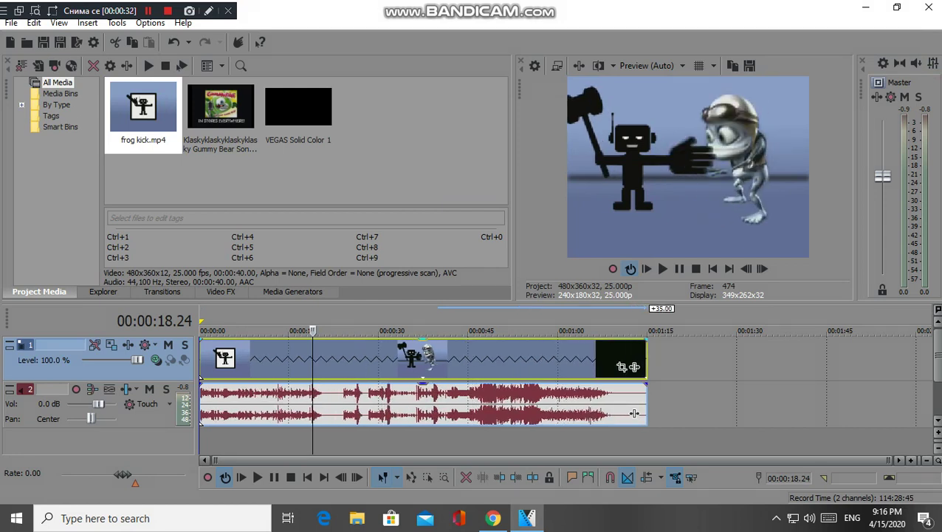
pyautogui.click(677, 270)
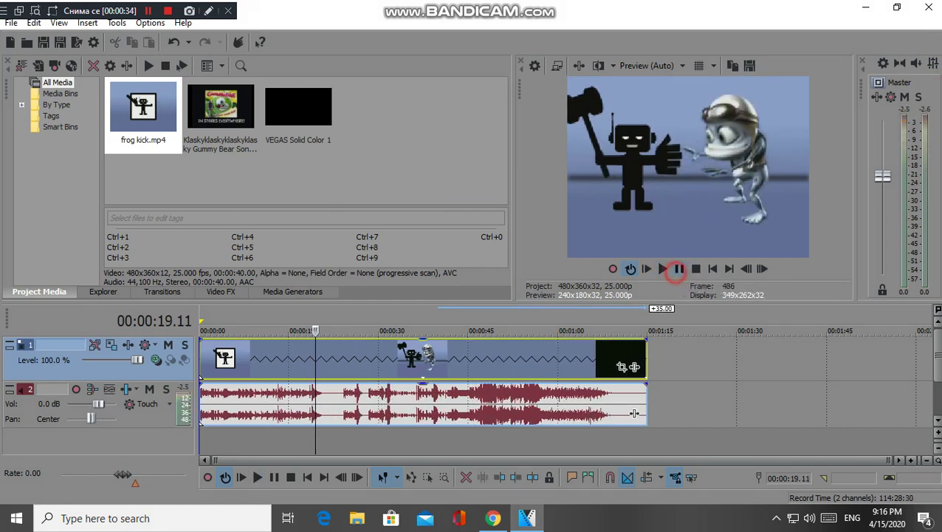
pyautogui.click(674, 264)
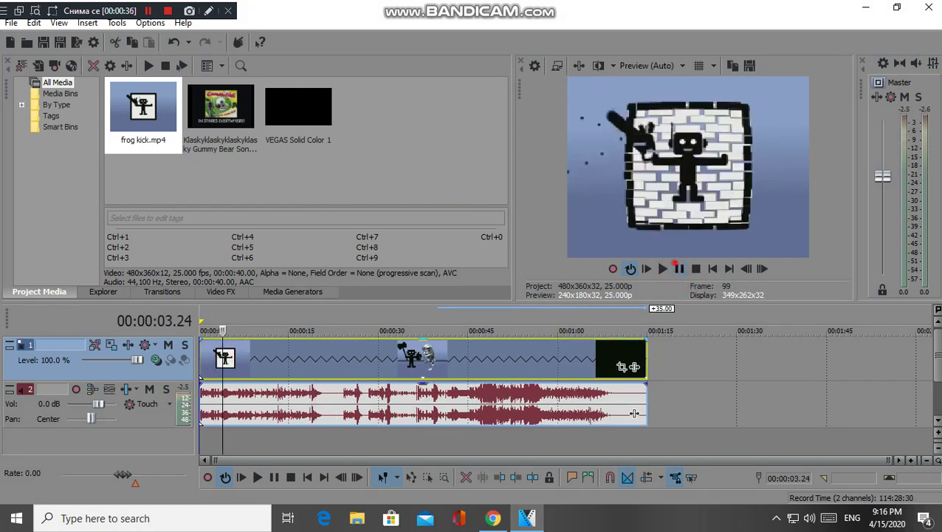
pyautogui.press('space')
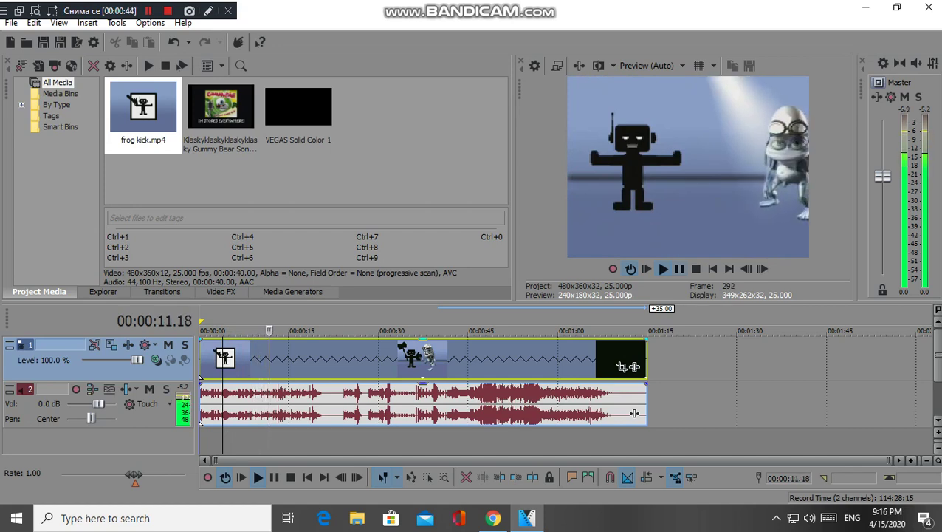
pyautogui.press('Return')
# - In the audio event's properties, set the time stretch method to Classic and the stretch attributes to A02. Music 2
pyautogui.rightClick(537, 408)
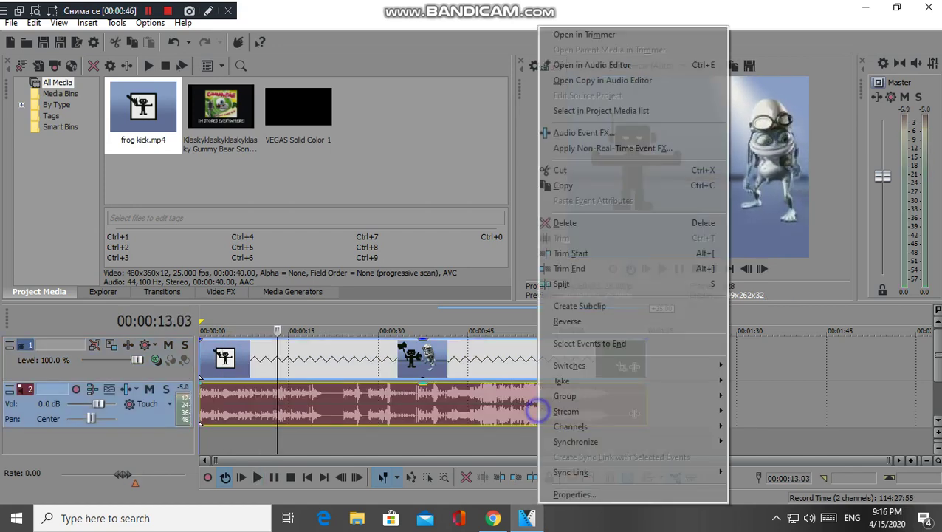
pyautogui.click(575, 494)
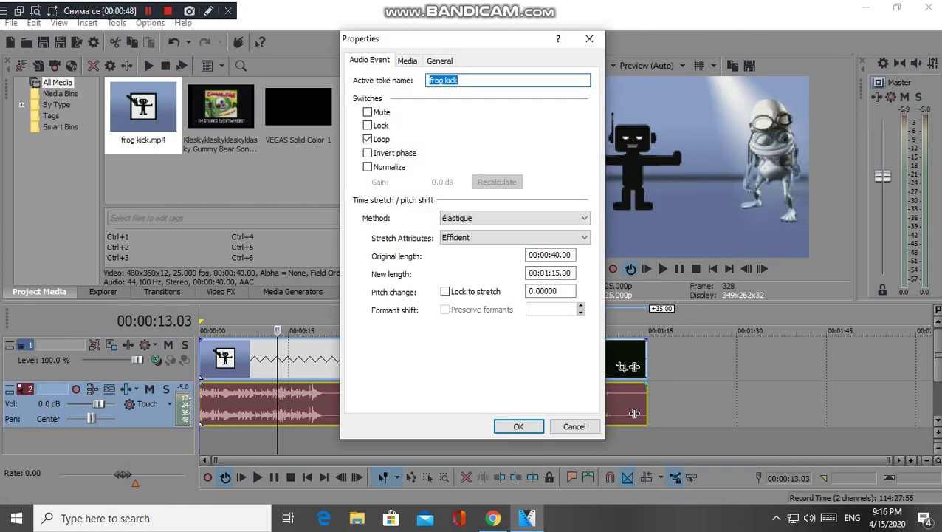
pyautogui.click(447, 218)
pyautogui.click(457, 239)
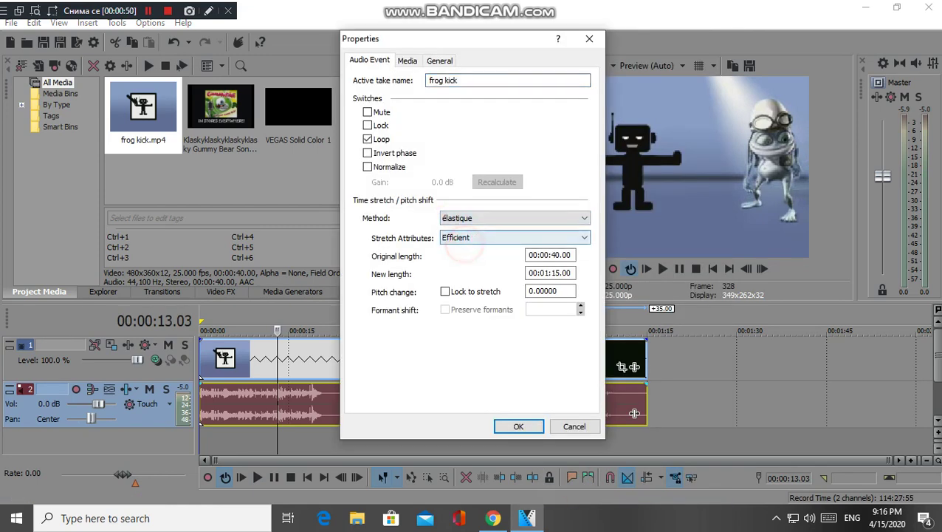
pyautogui.click(515, 218)
pyautogui.click(453, 248)
pyautogui.click(487, 237)
pyautogui.click(462, 258)
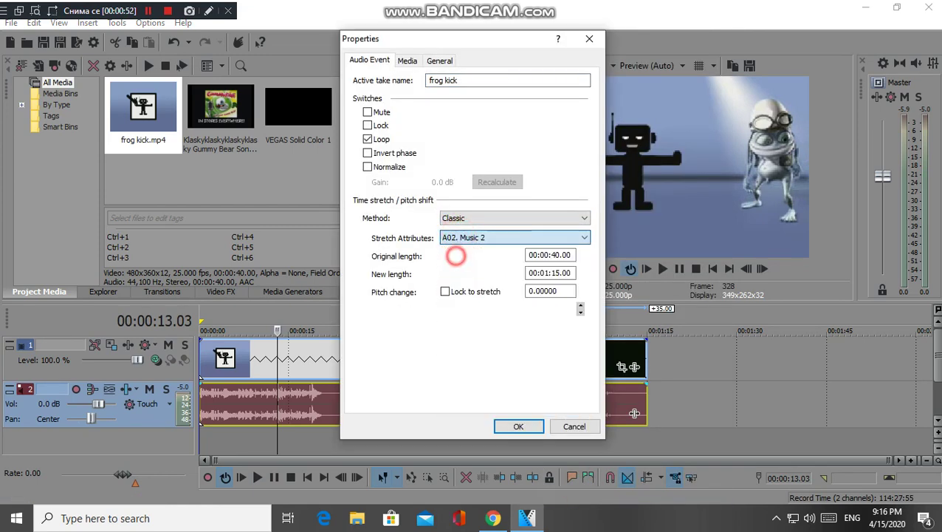
# - Circle the stretch attributes setting in orange, add the on-screen note "choose A02 MUSIC", and close the annotation tools
pyautogui.click(208, 10)
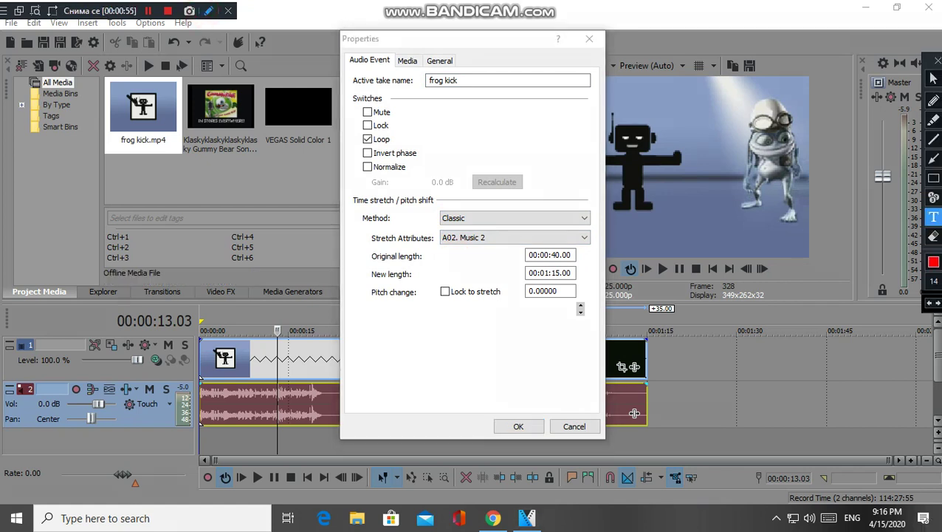
pyautogui.click(933, 100)
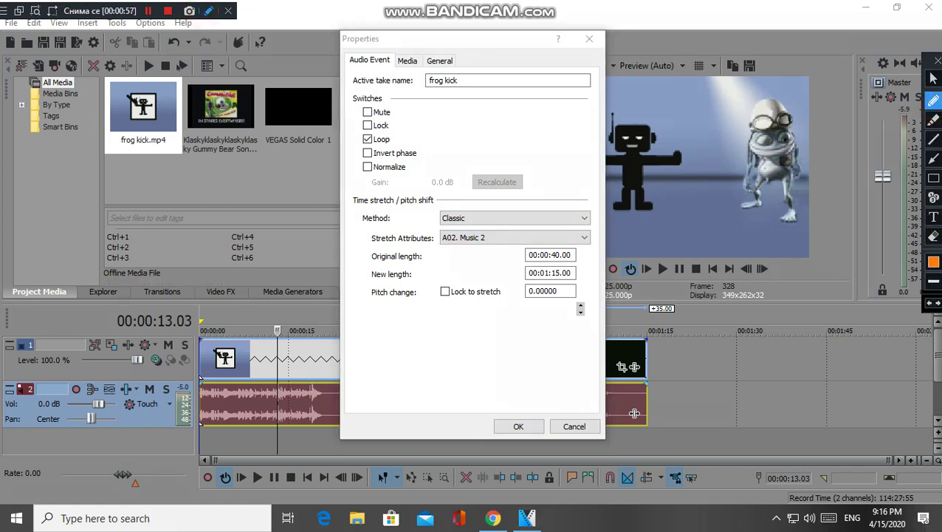
pyautogui.moveTo(599, 247)
pyautogui.mouseDown()
pyautogui.moveTo(510, 264)
pyautogui.moveTo(436, 257)
pyautogui.moveTo(426, 242)
pyautogui.moveTo(587, 220)
pyautogui.mouseUp()
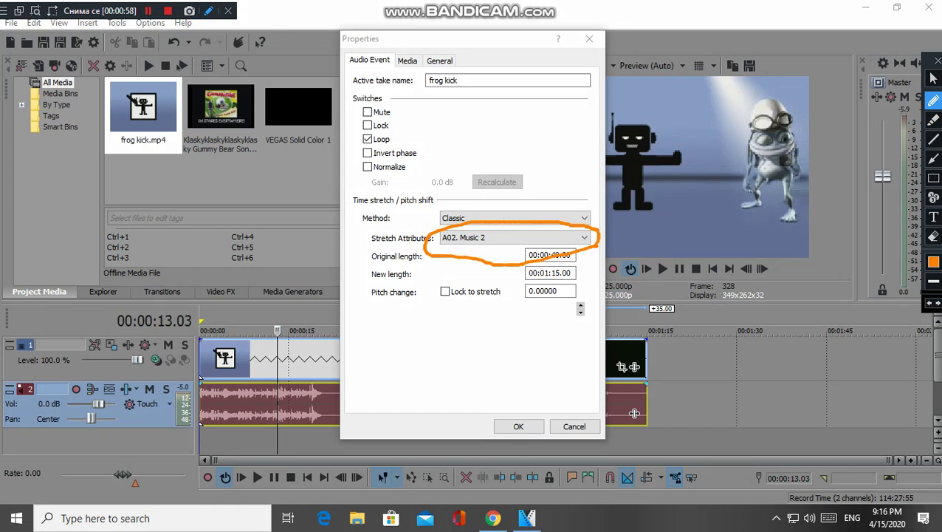
pyautogui.click(933, 216)
pyautogui.click(427, 342)
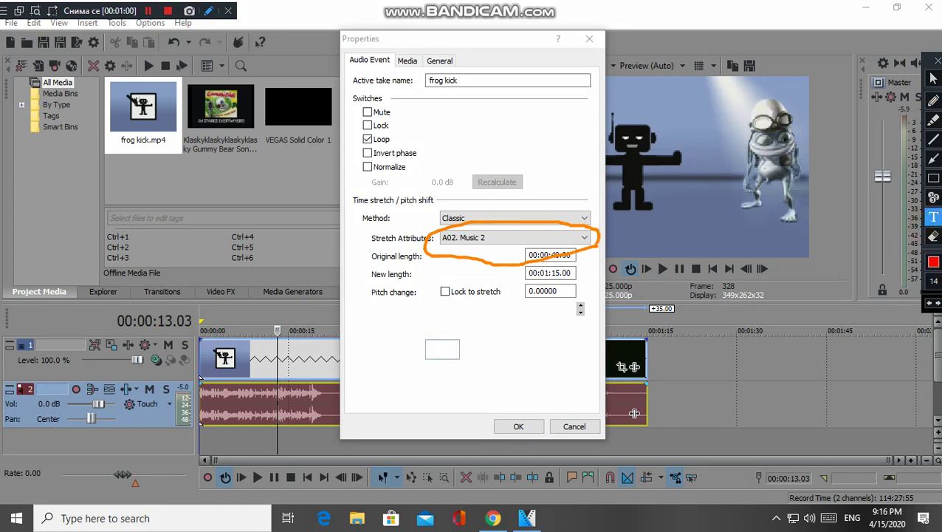
pyautogui.write('choo')
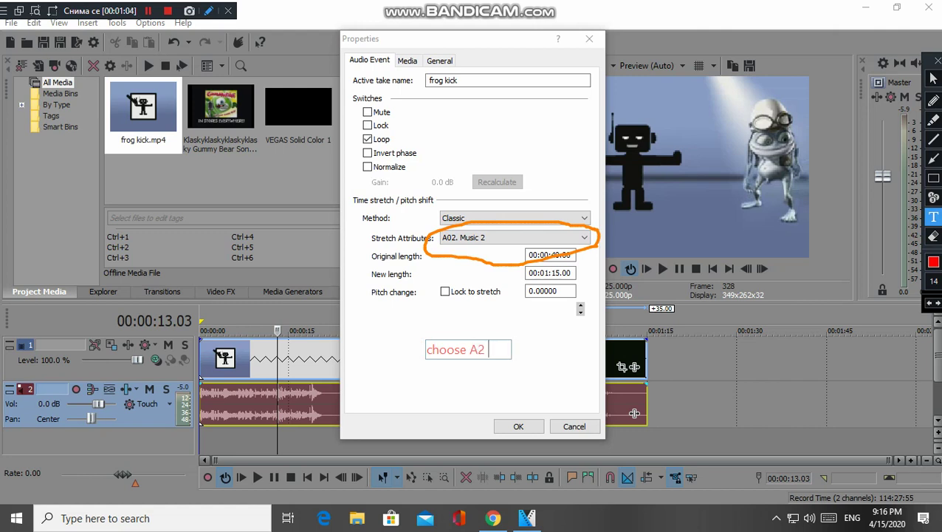
pyautogui.write('se A2 ')
pyautogui.write(' MUSIC')
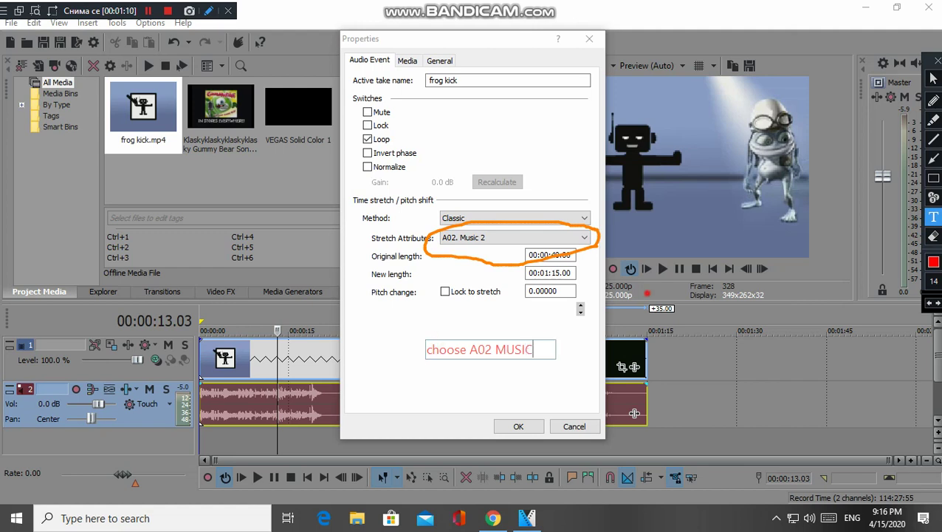
pyautogui.click(634, 413)
pyautogui.click(937, 60)
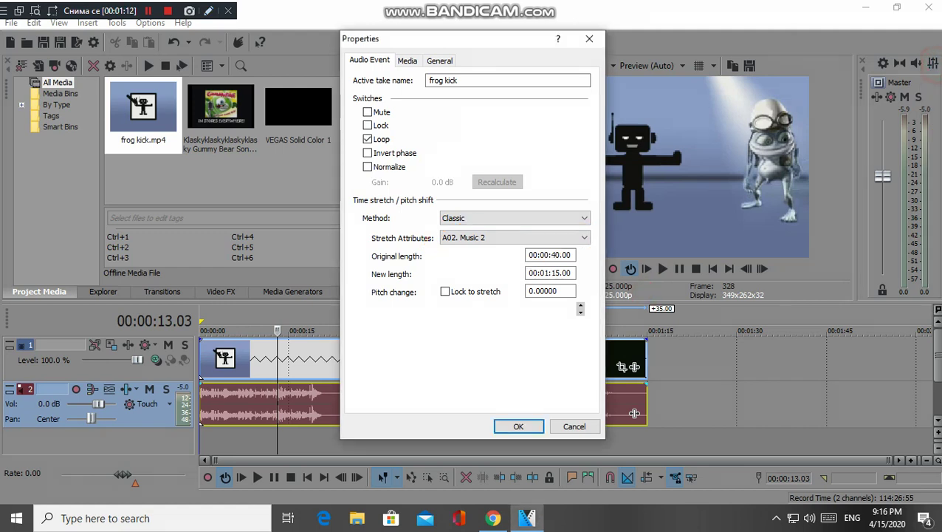
# - Set the audio event's pitch change to -12 and apply the properties
pyautogui.click(530, 291)
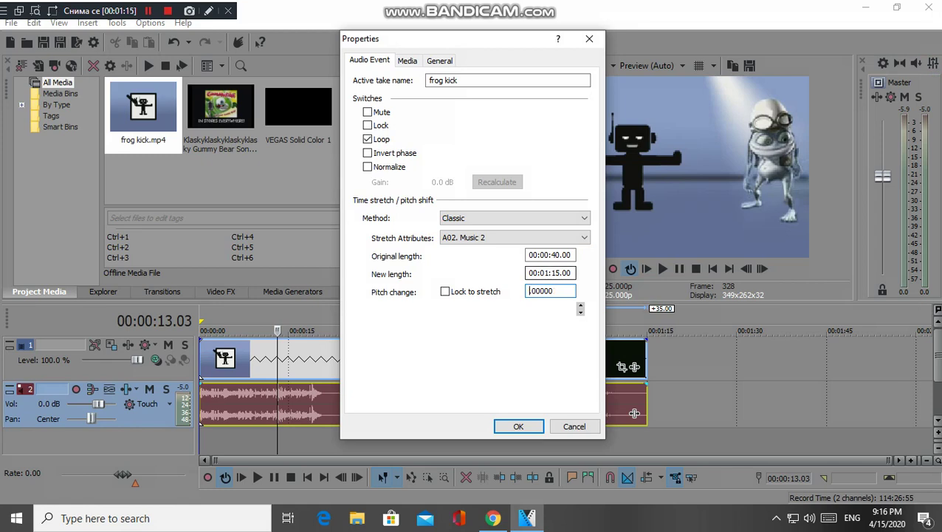
pyautogui.write('-12.')
pyautogui.click(518, 427)
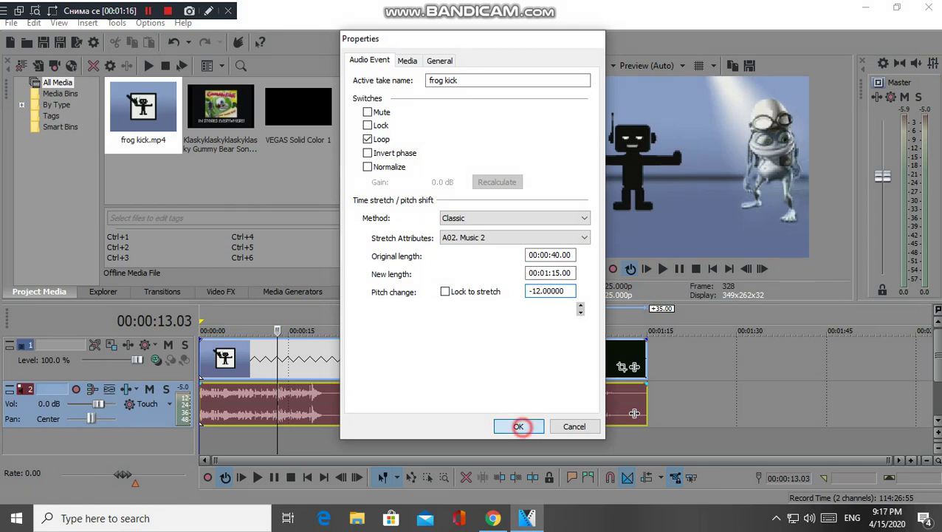
# - Show the video effects plug-ins, write the on-screen note "effects:invert and B&W", and close the annotation tools
pyautogui.click(218, 291)
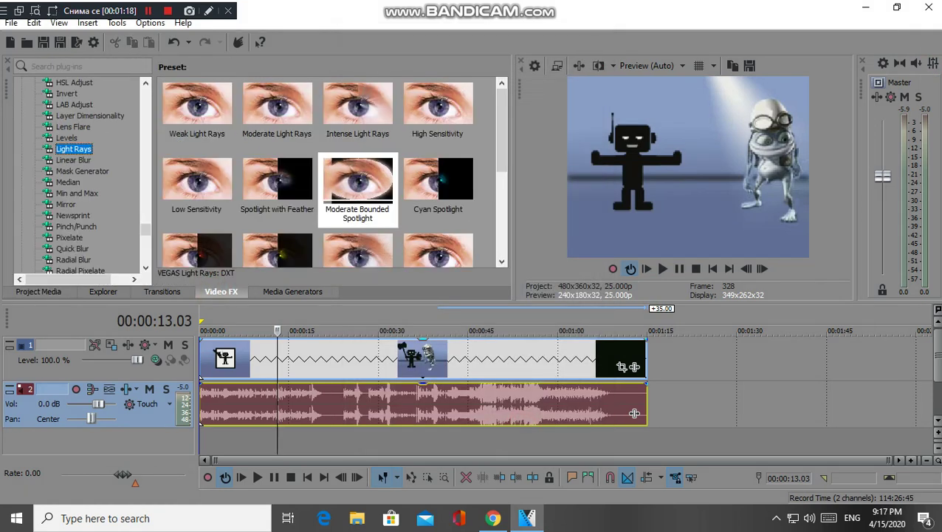
pyautogui.hotkey('ctrl', 'shift', 'd')
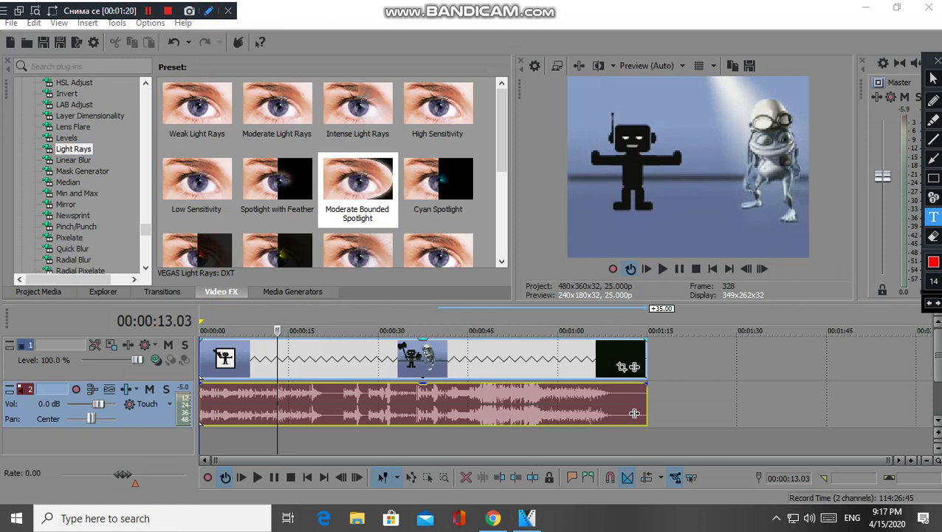
pyautogui.click(422, 282)
pyautogui.write('in')
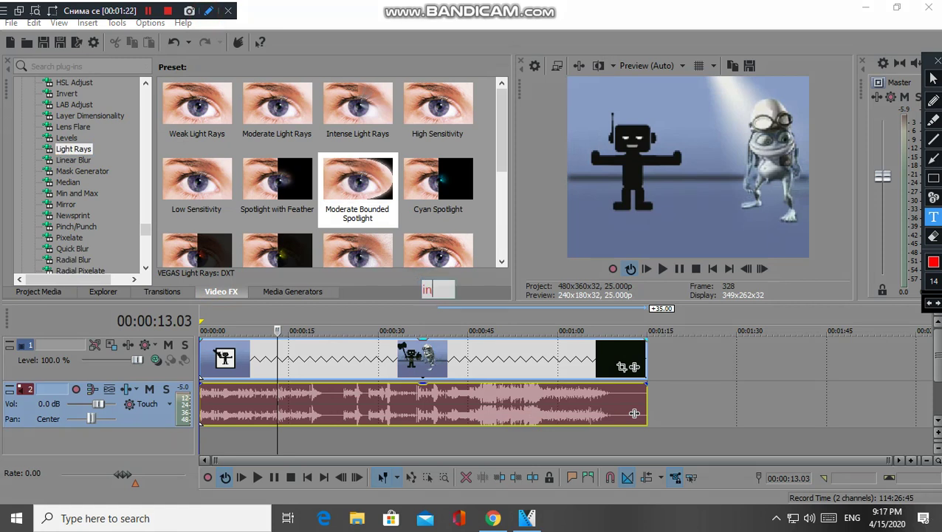
pyautogui.write('vw')
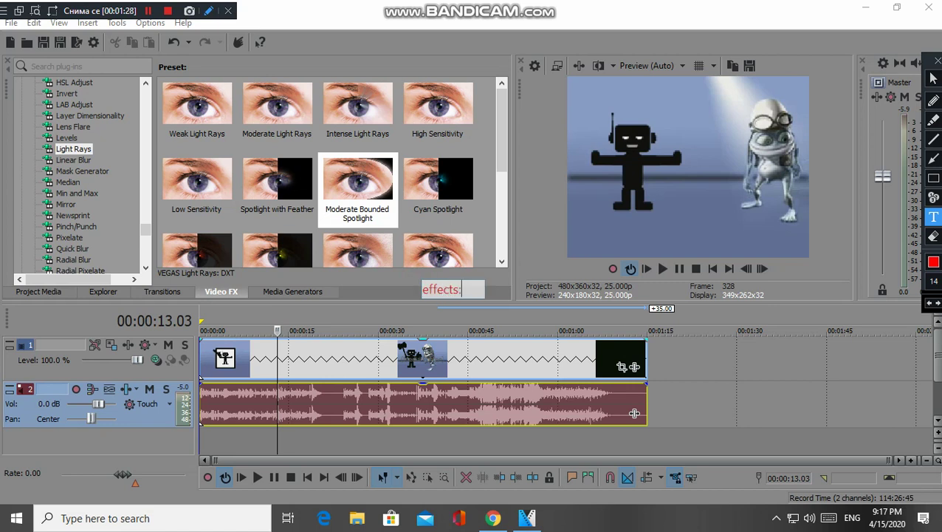
pyautogui.write('invert')
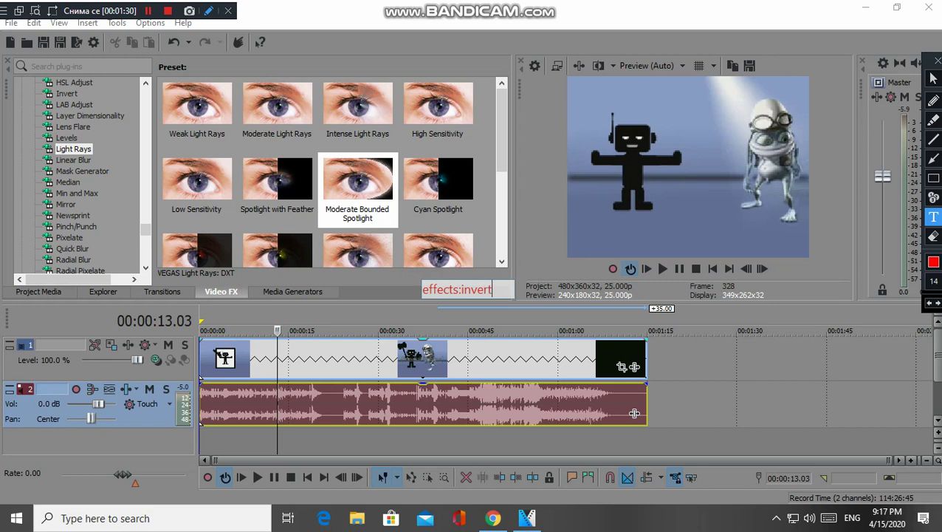
pyautogui.write(' and bl')
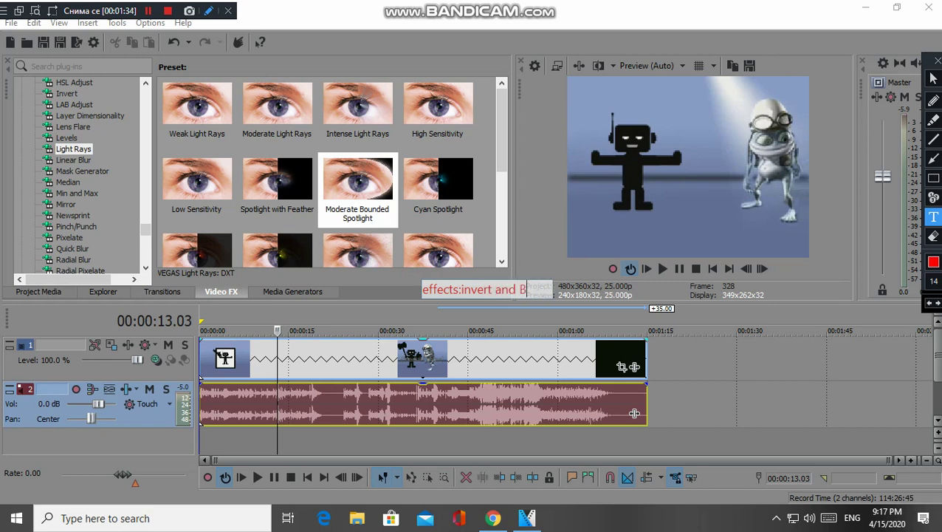
pyautogui.write('W')
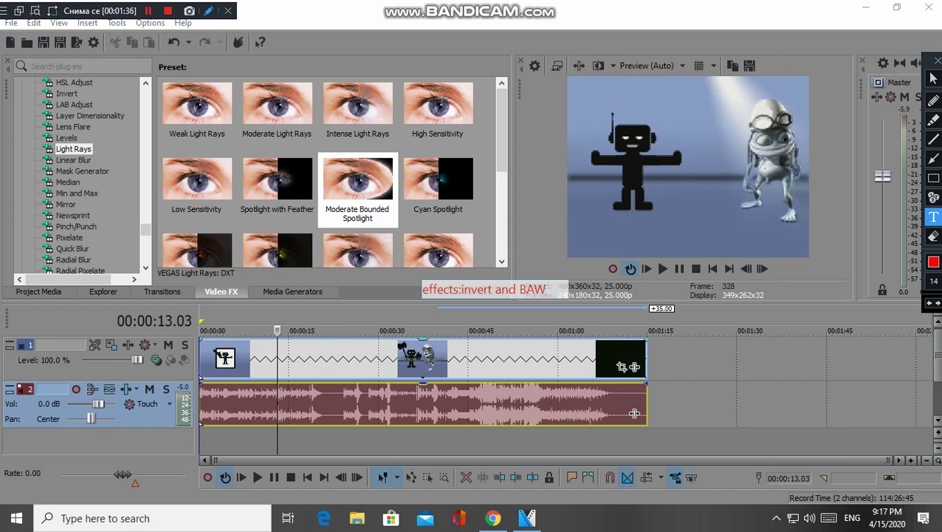
pyautogui.click(360, 279)
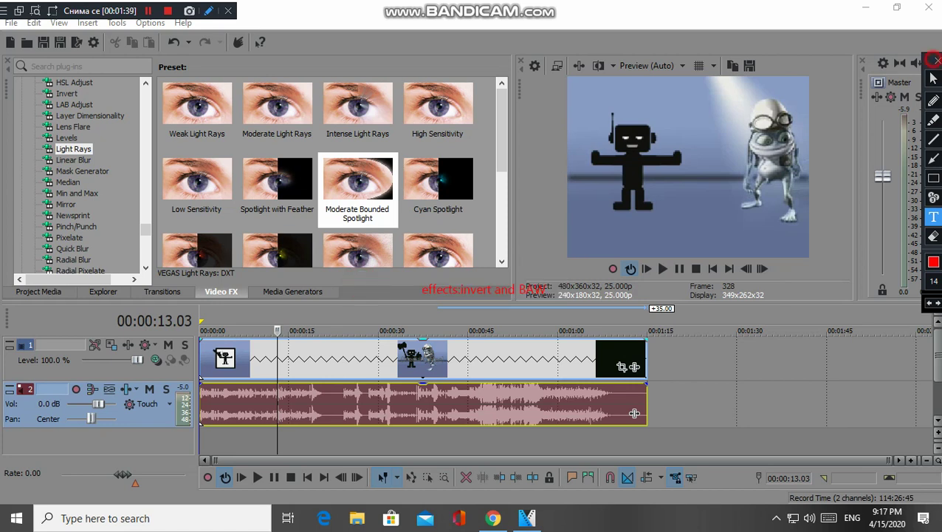
pyautogui.press('Escape')
# - Apply the Black and White effect with its default preset to the frog kick video event and close the effect settings
pyautogui.scroll(5, 82, 177)
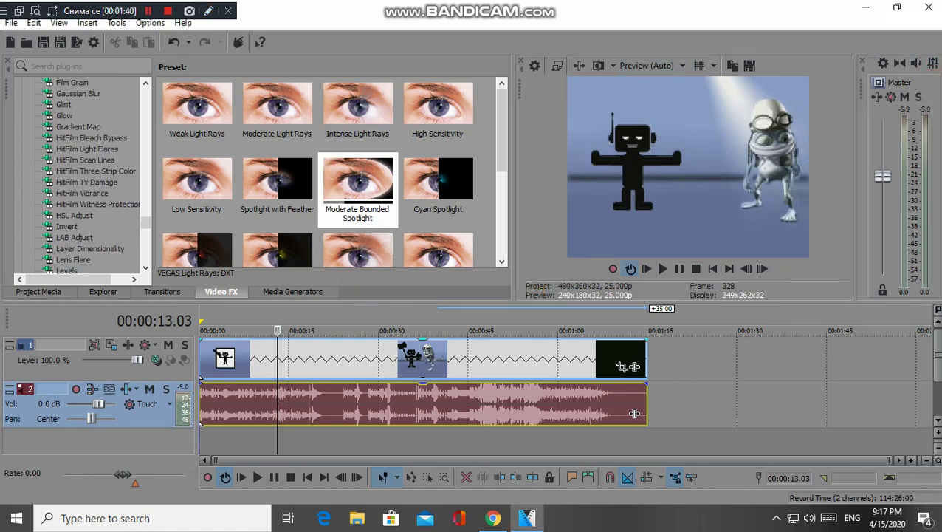
pyautogui.scroll(10, 81, 178)
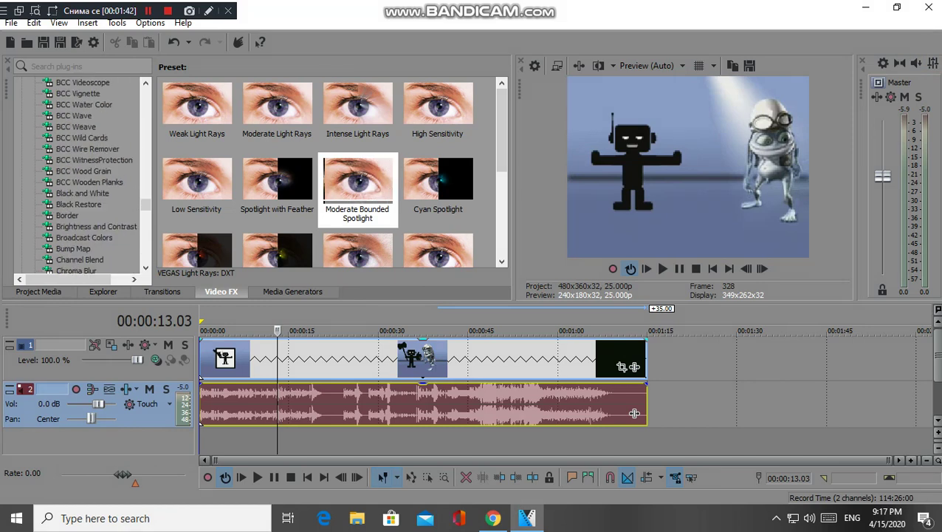
pyautogui.scroll(3, 82, 178)
pyautogui.click(81, 226)
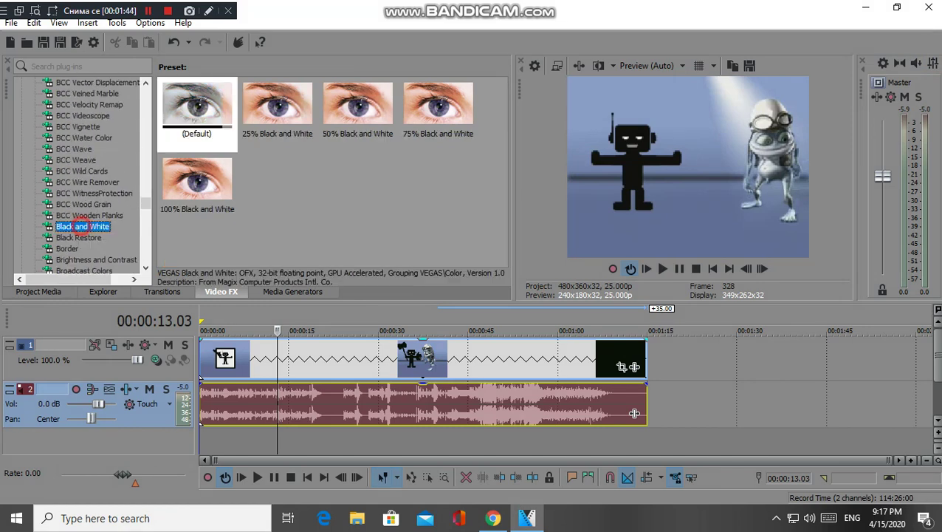
pyautogui.click(190, 112)
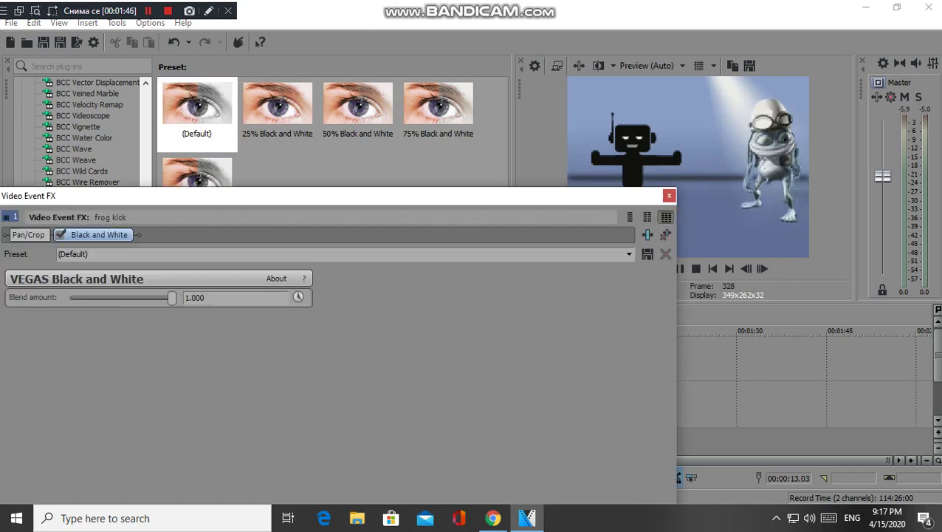
pyautogui.click(669, 195)
# - Apply the Invert effect with its default preset to the frog kick video event
pyautogui.scroll(-5, 81, 178)
pyautogui.scroll(-4, 81, 178)
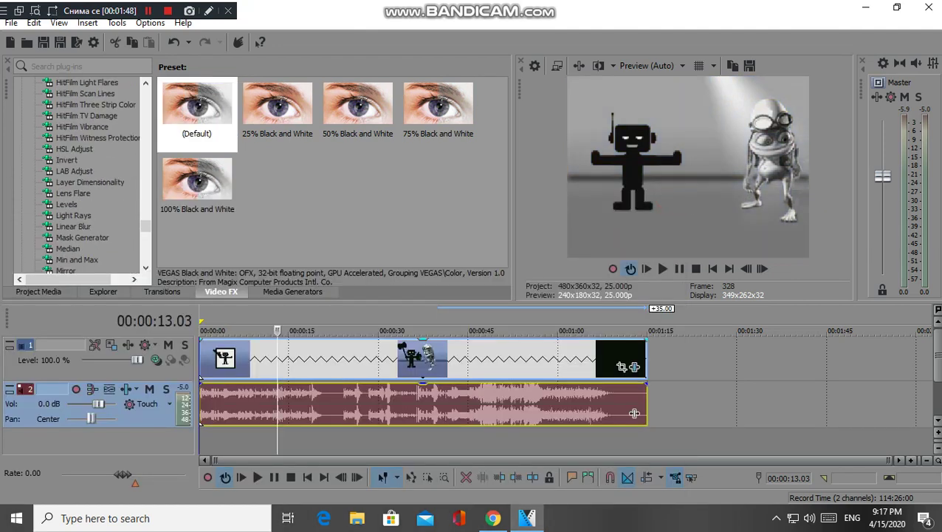
pyautogui.click(67, 159)
pyautogui.click(197, 110)
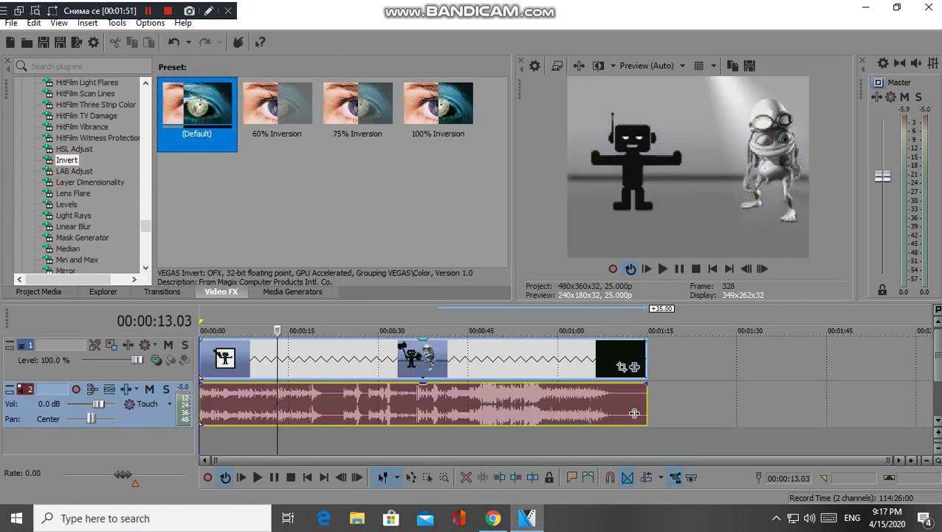
pyautogui.moveTo(633, 414); pyautogui.dragTo(624, 362)
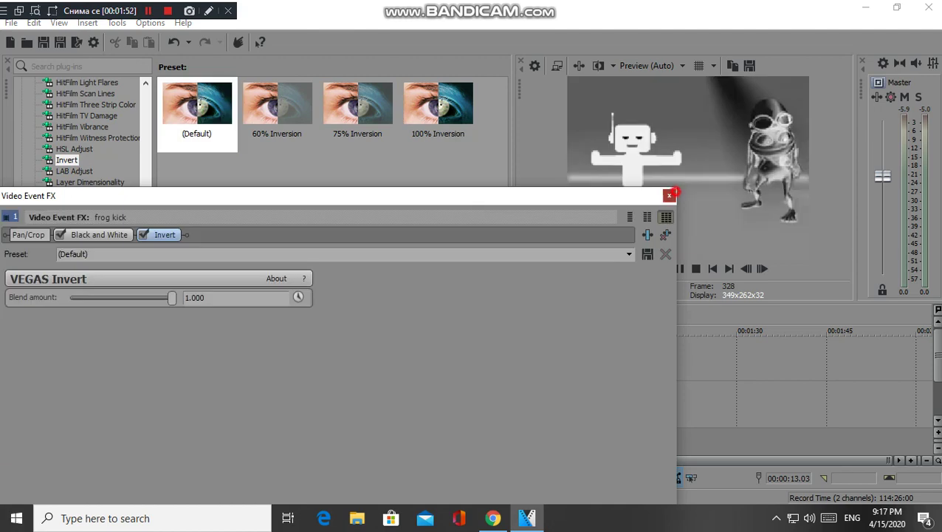
# - Close the effect settings and insert a new video track above the frog kick clip
pyautogui.click(668, 195)
pyautogui.rightClick(691, 366)
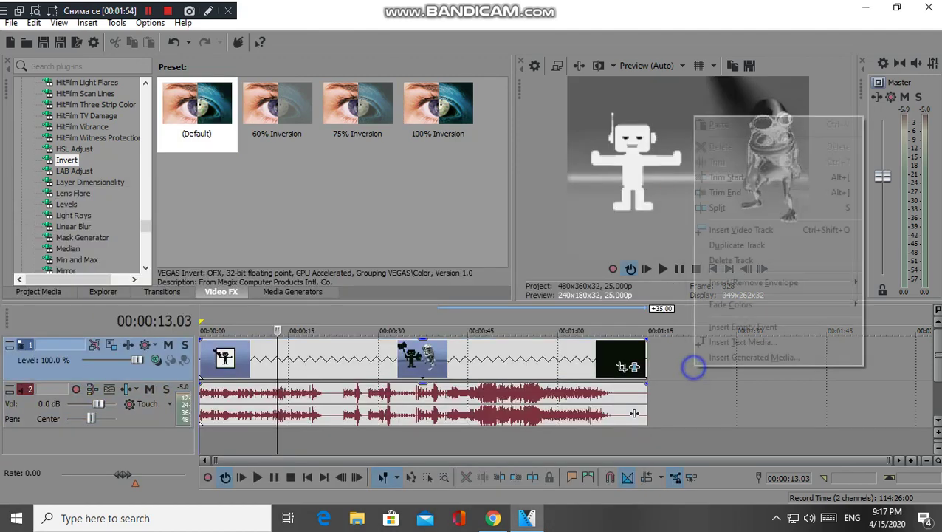
pyautogui.click(742, 235)
# - Place a Black solid color at the start of the new track and extend it to the end of the frog kick clip
pyautogui.click(296, 291)
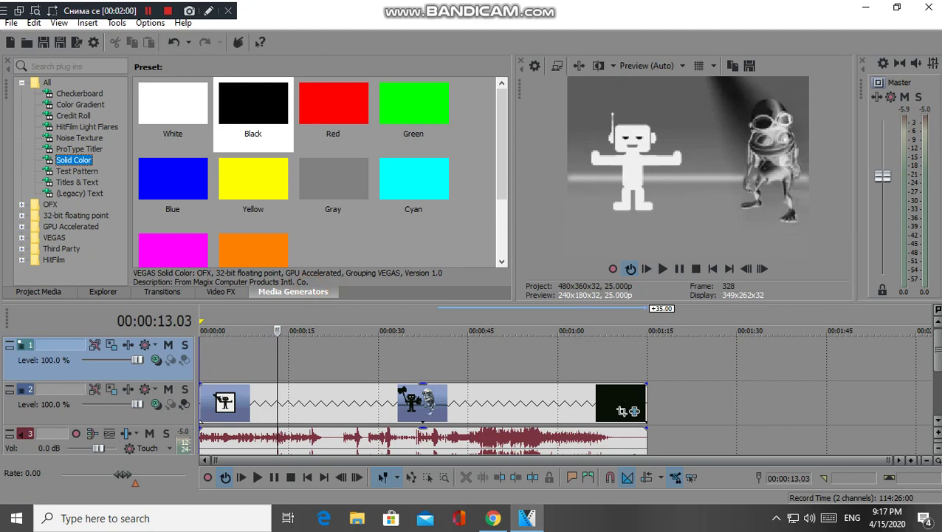
pyautogui.moveTo(253, 110); pyautogui.dragTo(225, 361)
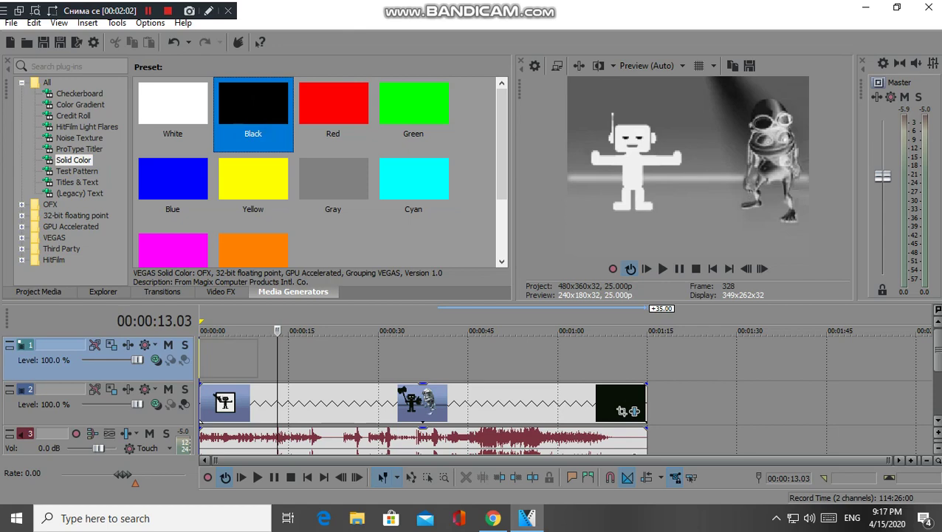
pyautogui.click(750, 256)
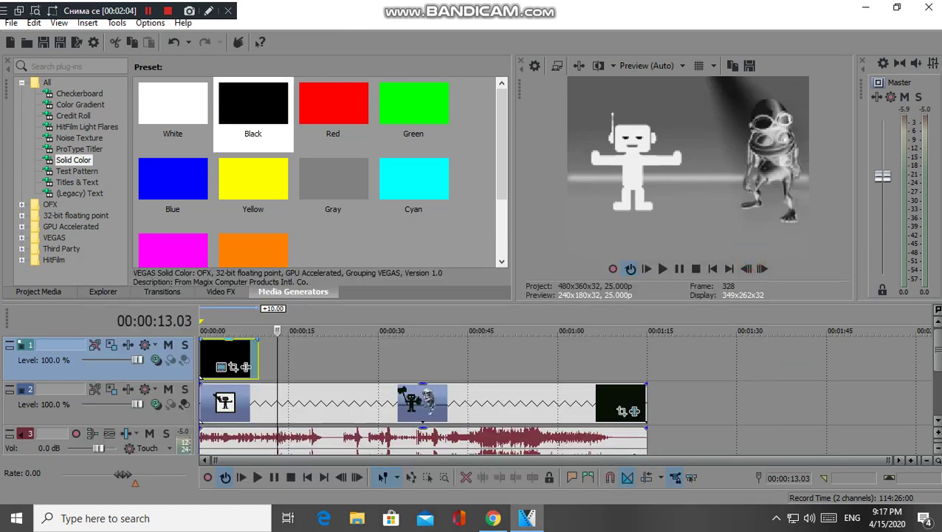
pyautogui.moveTo(249, 360); pyautogui.dragTo(646, 362)
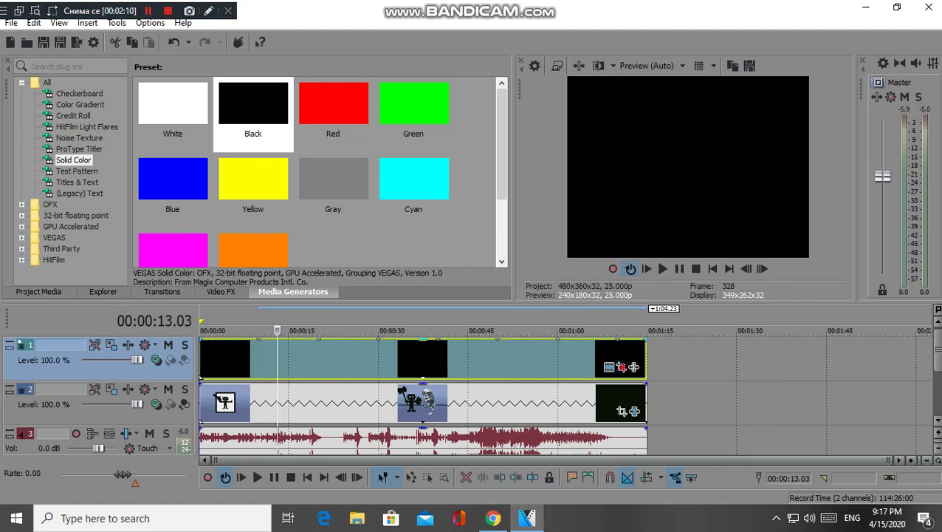
# - Open the black solid color event's Pan/Crop settings, enable its mask, and draw an oval mask spanning the full frame
pyautogui.click(621, 366)
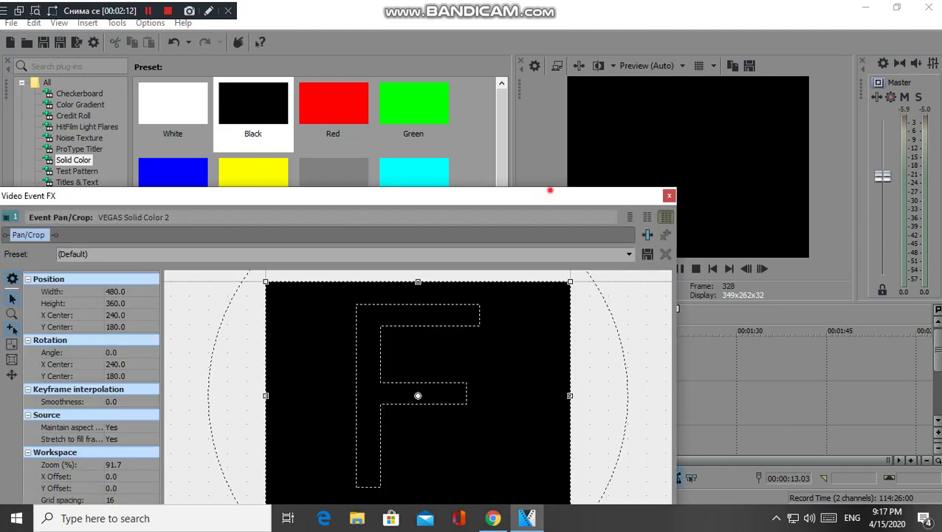
pyautogui.moveTo(550, 190); pyautogui.dragTo(649, 167)
pyautogui.scroll(-5, 515, 367)
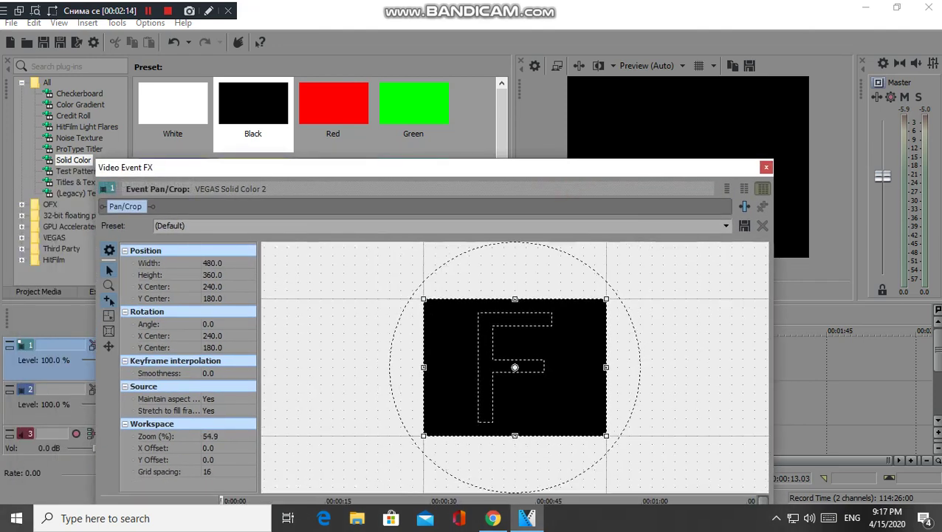
pyautogui.scroll(-1, 514, 367)
pyautogui.moveTo(295, 167); pyautogui.dragTo(367, 116)
pyautogui.click(180, 470)
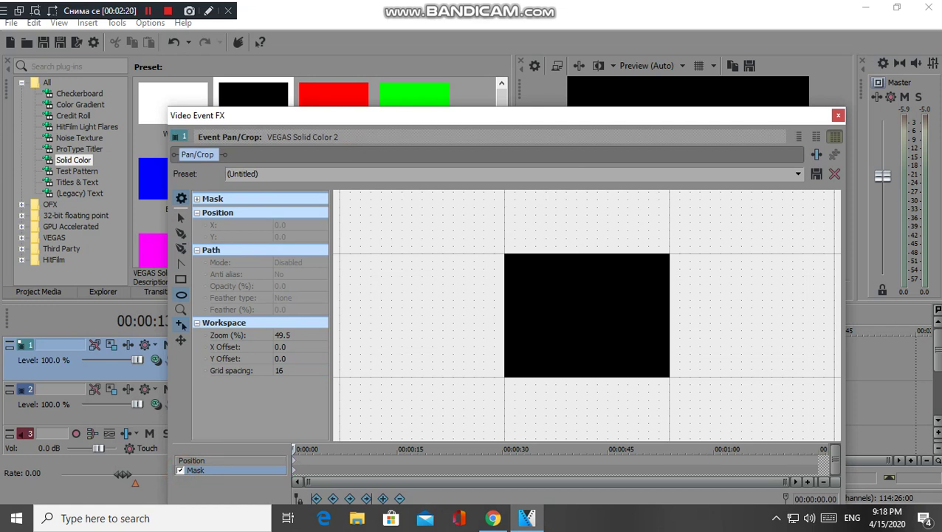
pyautogui.moveTo(504, 254); pyautogui.dragTo(669, 378)
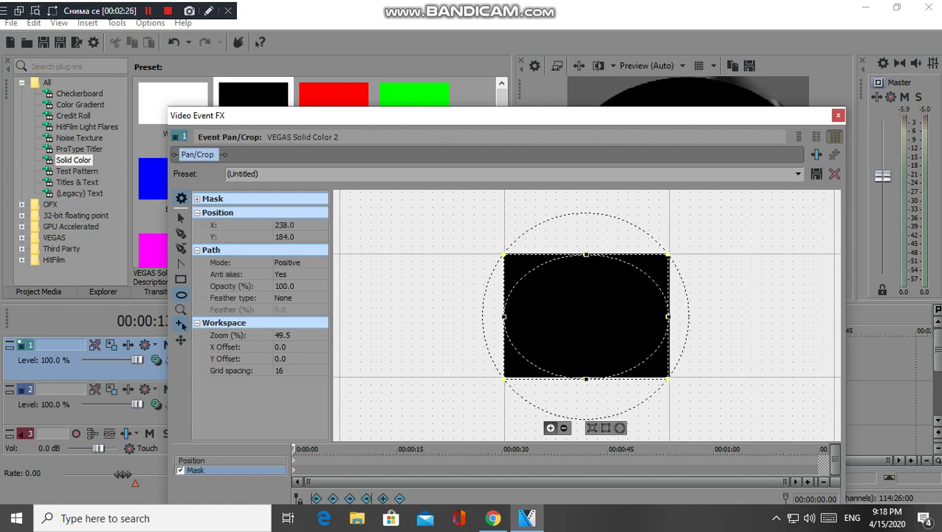
# - Set the oval mask's path mode to Negative
pyautogui.moveTo(651, 116); pyautogui.dragTo(640, 222)
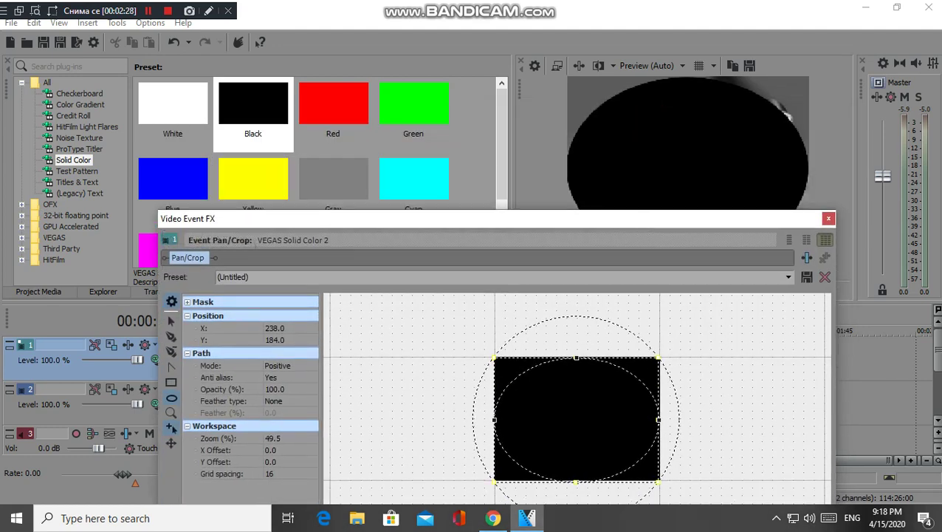
pyautogui.click(303, 366)
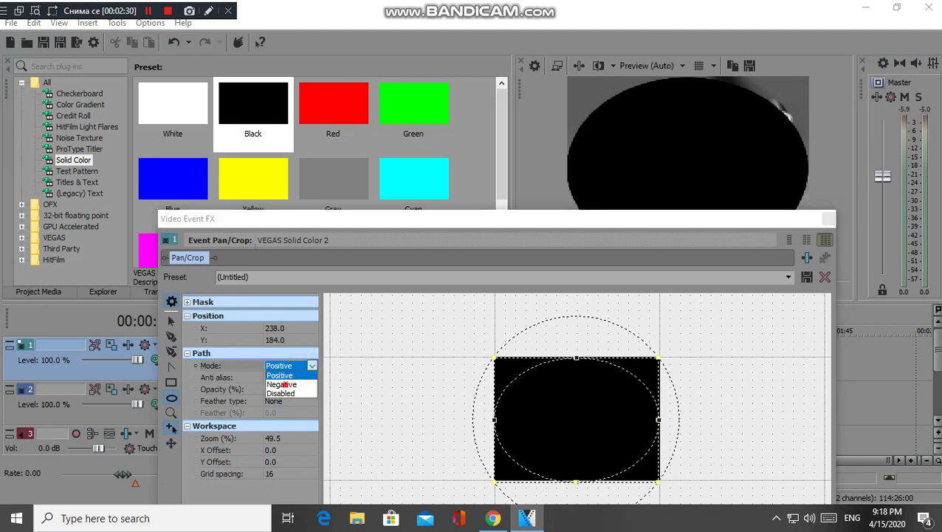
pyautogui.click(282, 384)
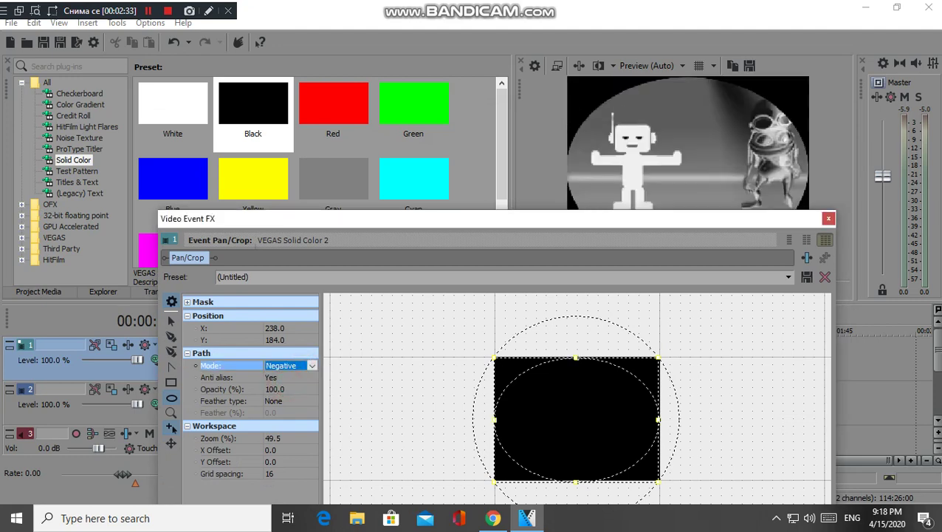
# - Set the mask's feather type to Both with a feather of 50%, and close the event's Pan/Crop settings
pyautogui.moveTo(791, 217); pyautogui.dragTo(785, 181)
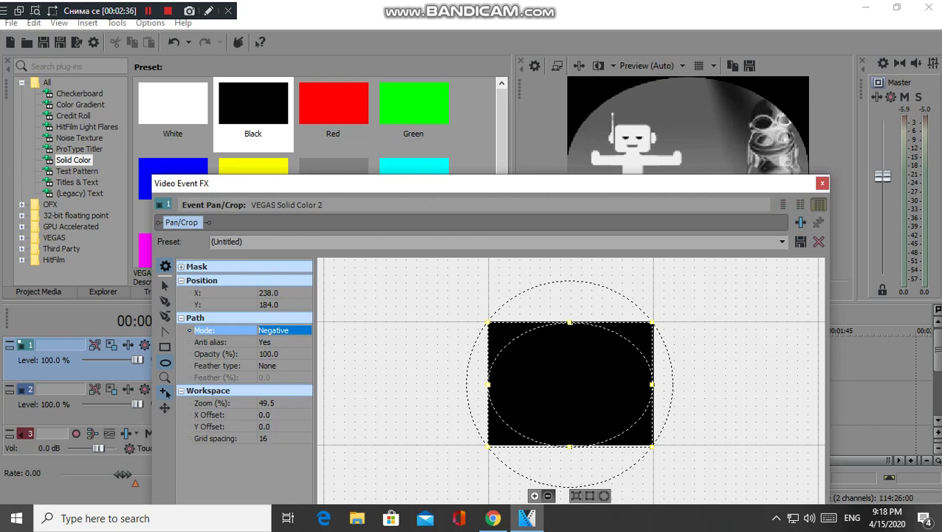
pyautogui.click(274, 367)
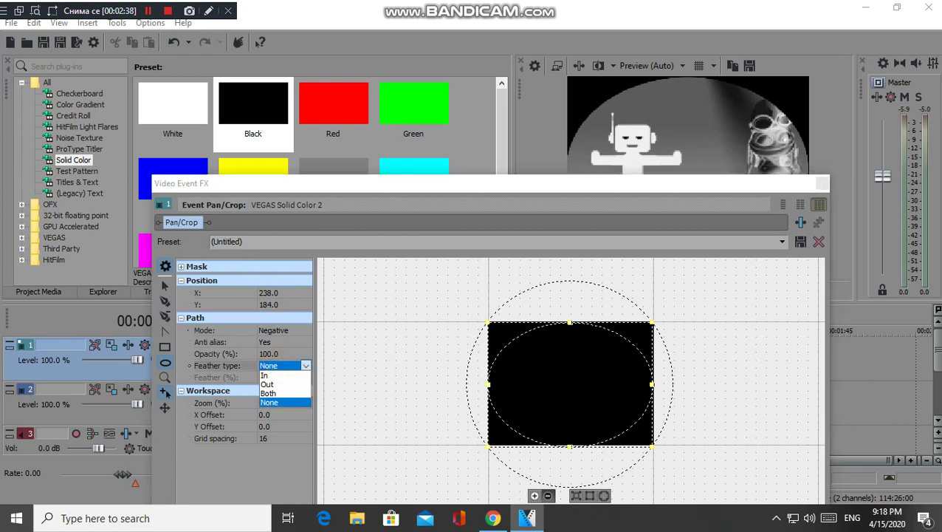
pyautogui.press('Up')
pyautogui.press('Return')
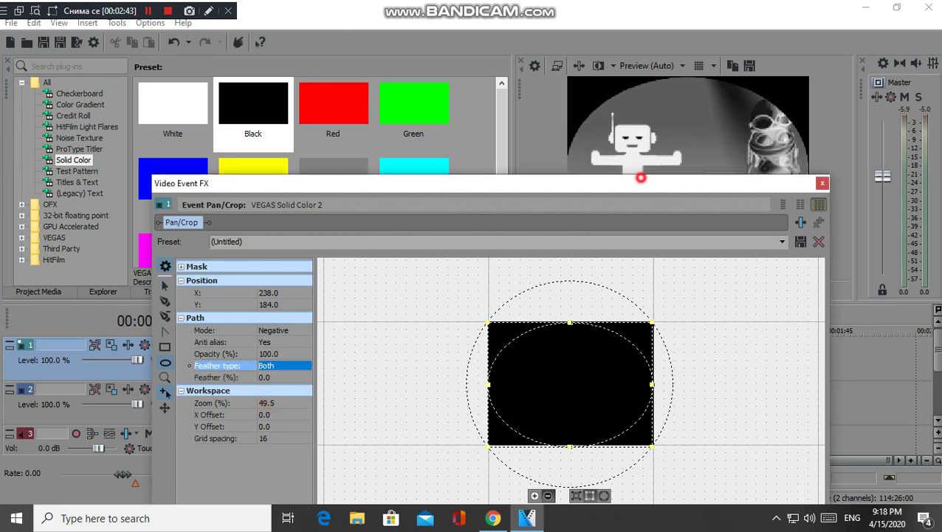
pyautogui.moveTo(640, 177); pyautogui.dragTo(677, 147)
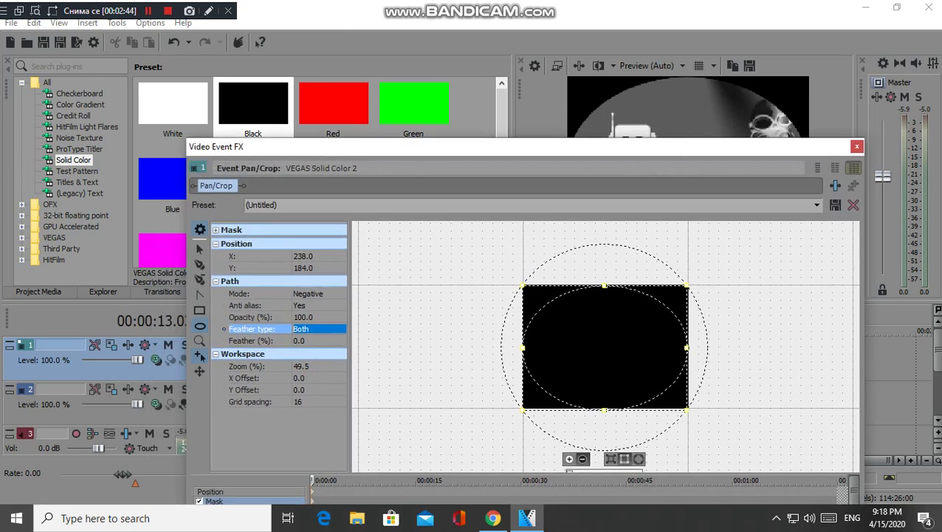
pyautogui.click(310, 340)
pyautogui.click(340, 340)
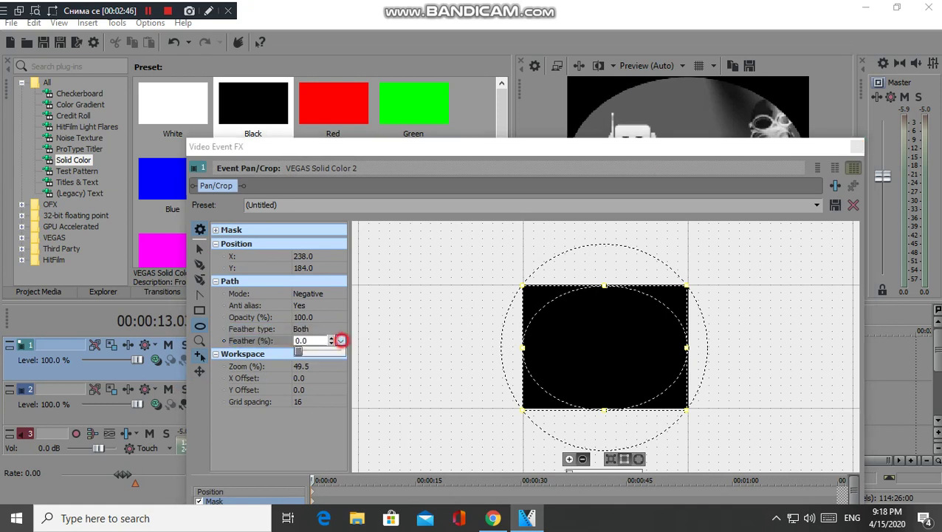
pyautogui.moveTo(299, 350); pyautogui.dragTo(341, 350)
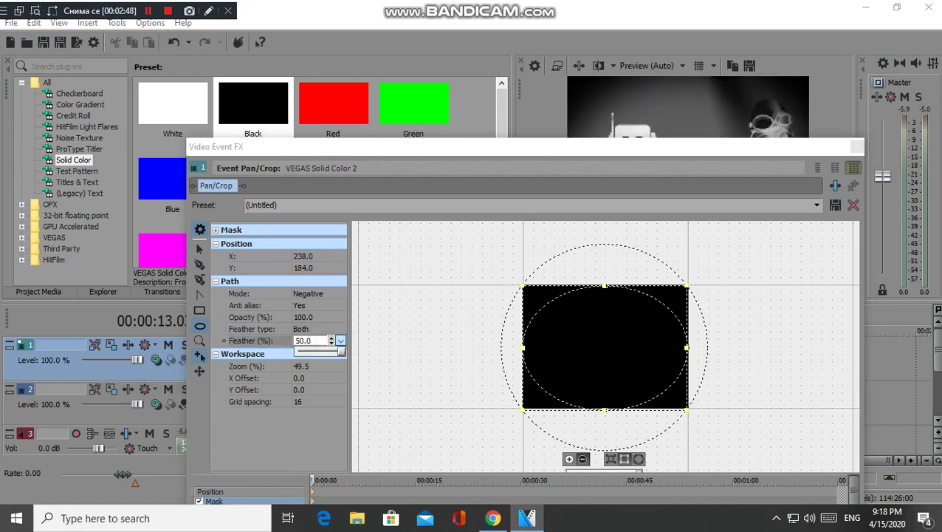
pyautogui.click(855, 146)
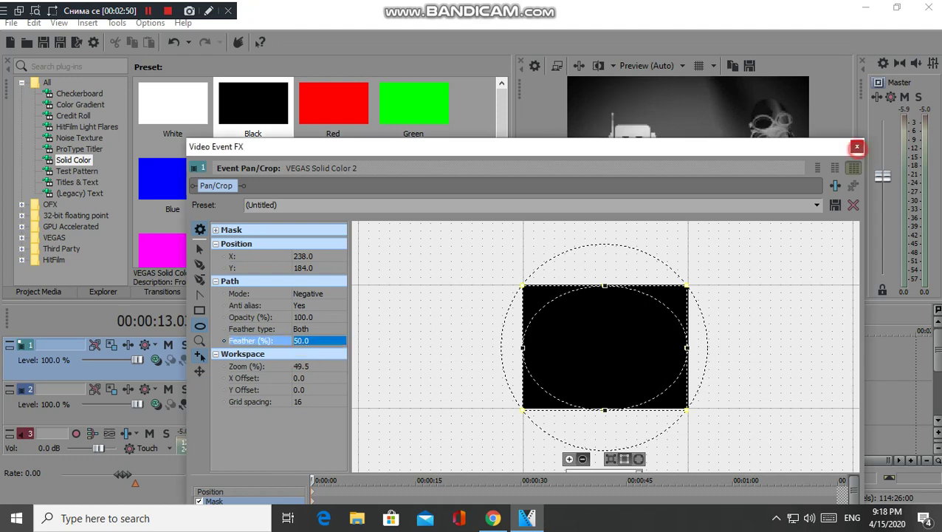
pyautogui.click(855, 145)
# - Return the playhead to the start of the project and write the on-screen note "now lets preview"
pyautogui.click(227, 399)
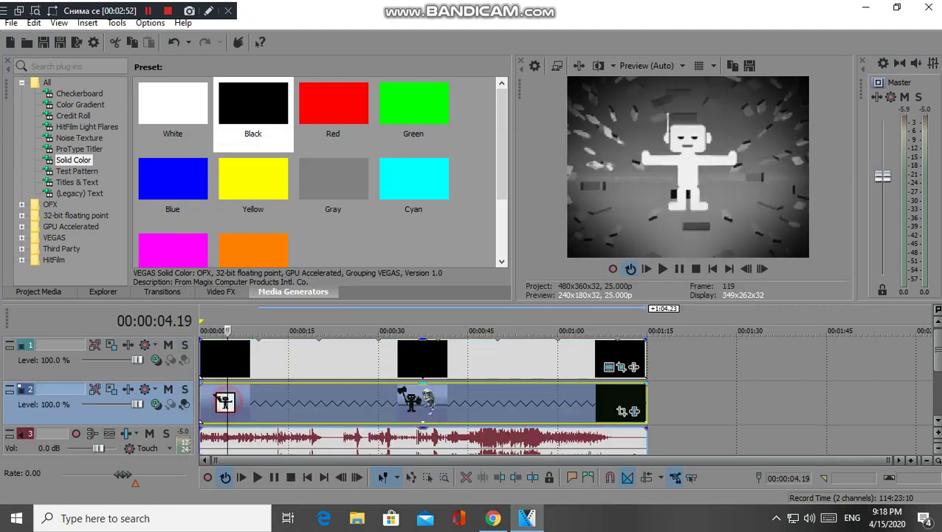
pyautogui.click(203, 347)
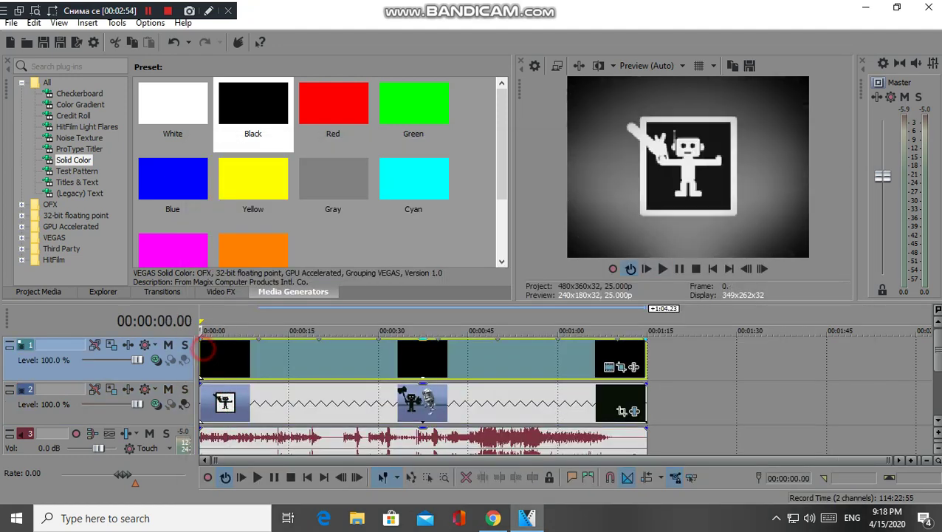
pyautogui.click(209, 10)
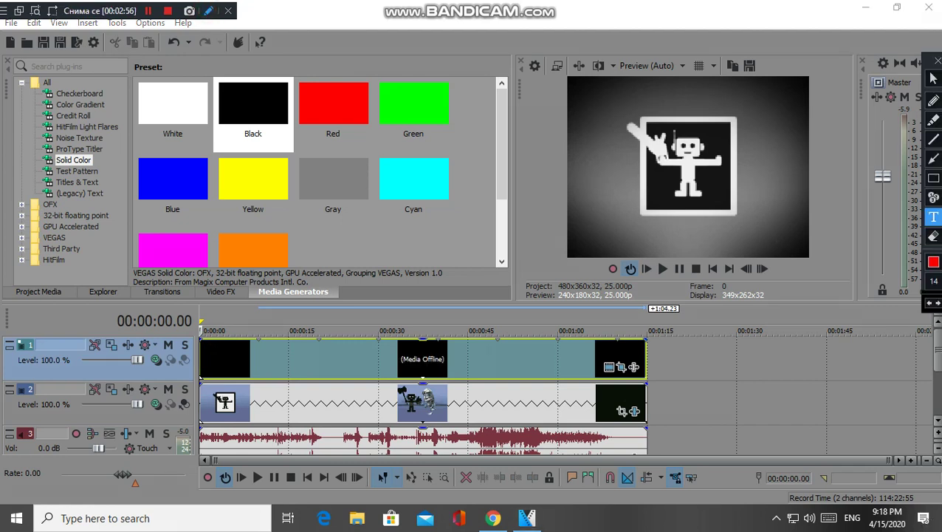
pyautogui.write('now')
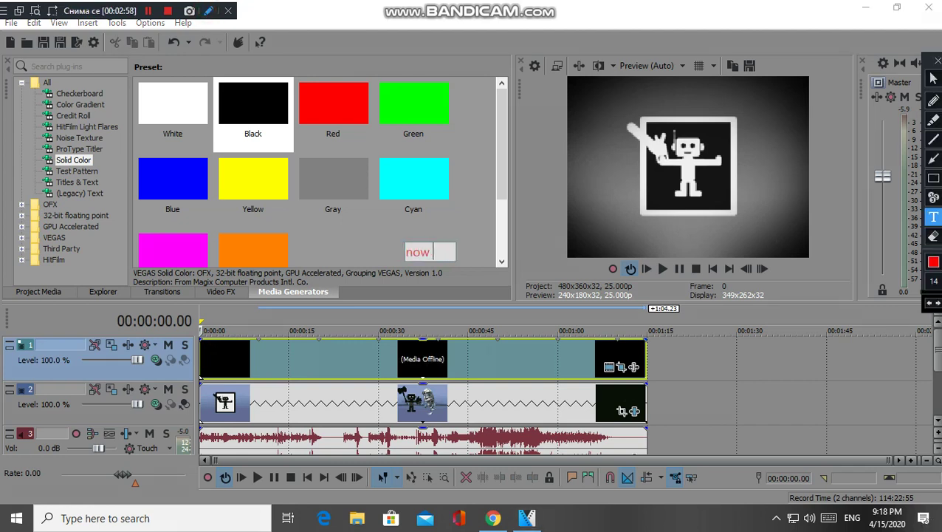
pyautogui.write(' lets p')
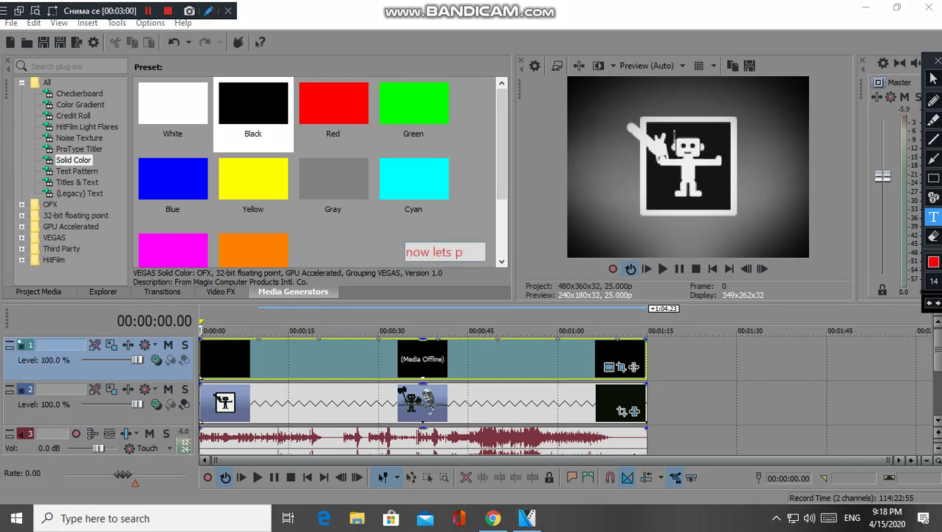
pyautogui.write('e')
pyautogui.write('review')
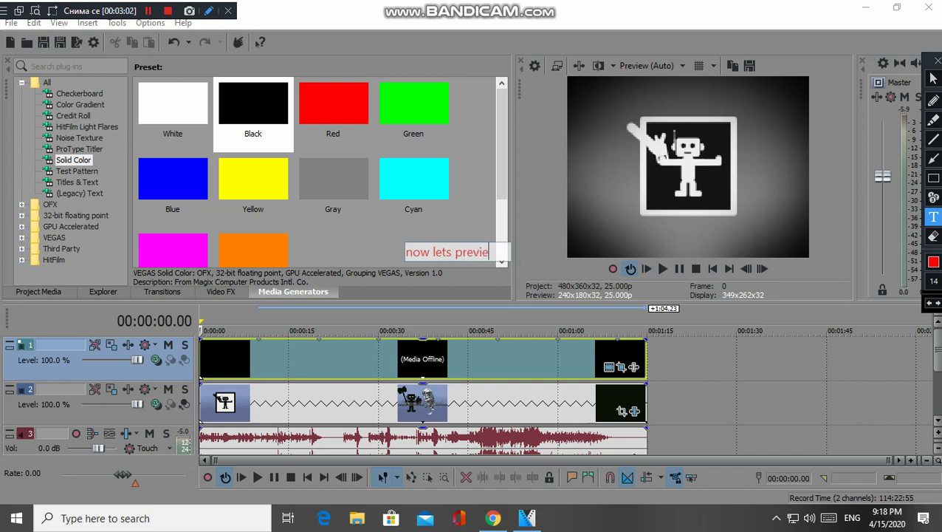
pyautogui.click(401, 219)
# - Close the annotation tools and play the project from the start
pyautogui.press('Escape')
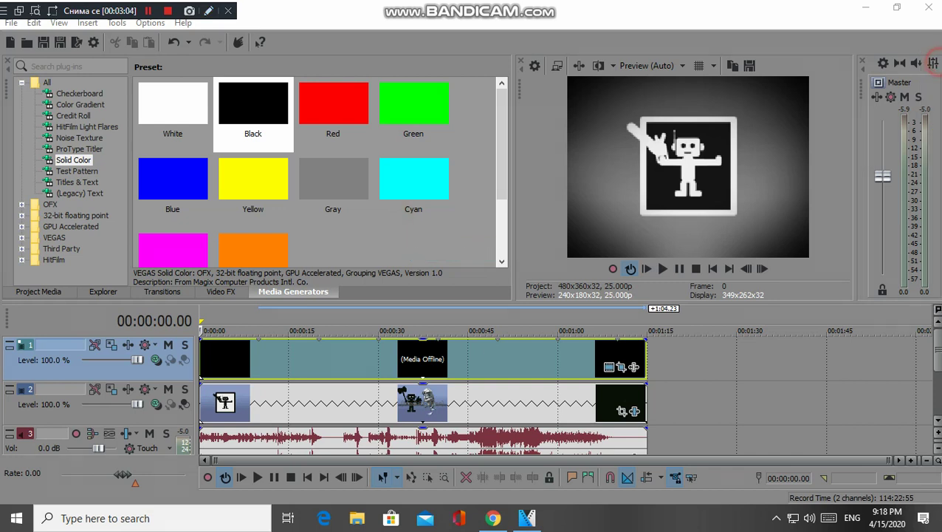
pyautogui.press('space')
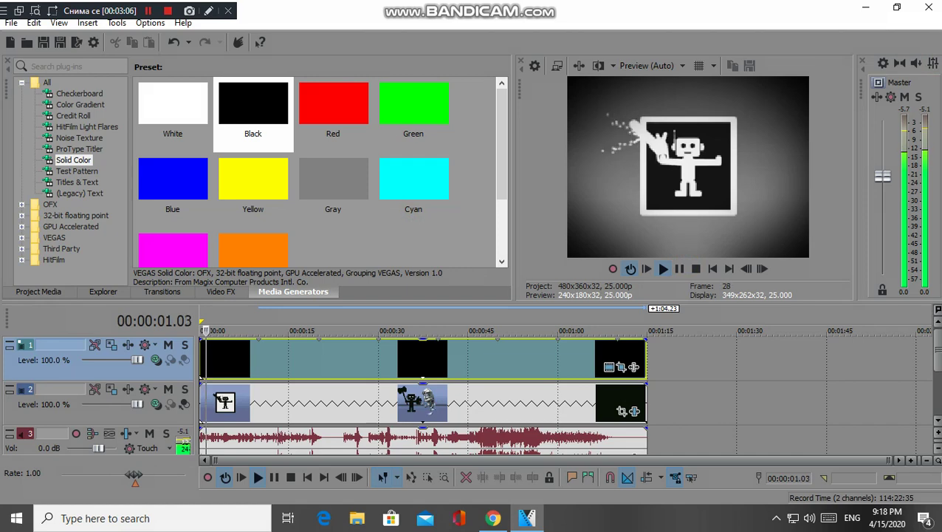